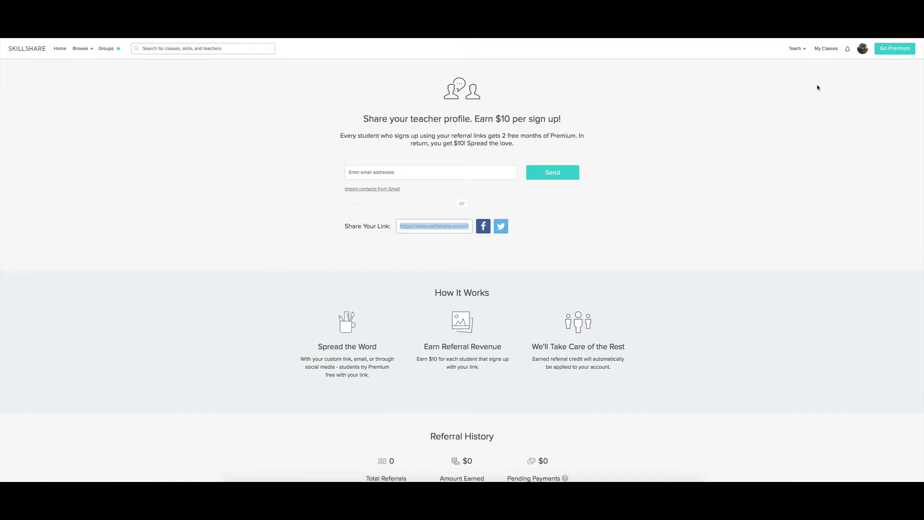
pyautogui.click(835, 76)
pyautogui.click(862, 49)
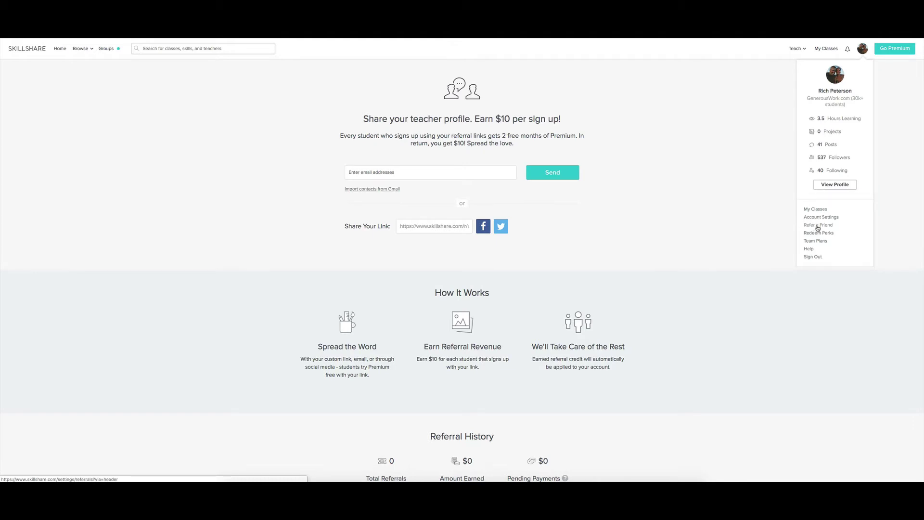
pyautogui.click(748, 216)
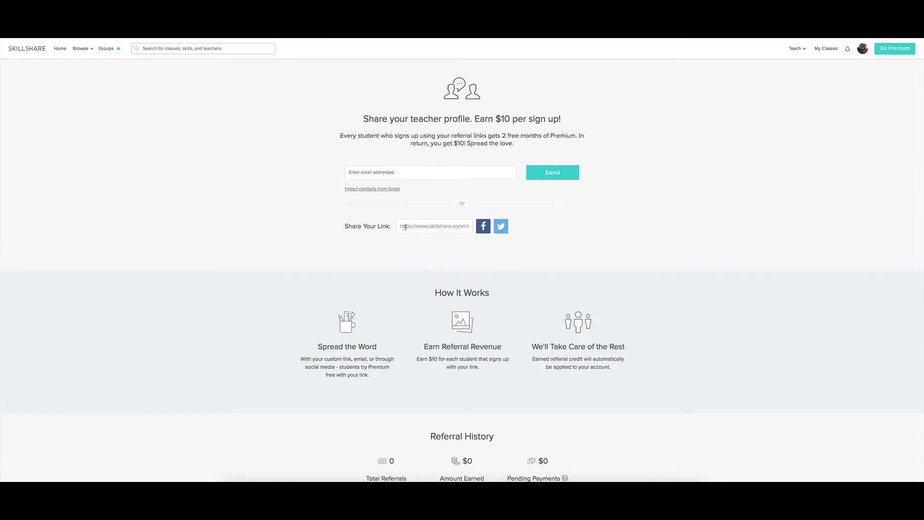
pyautogui.moveTo(403, 226); pyautogui.dragTo(469, 226)
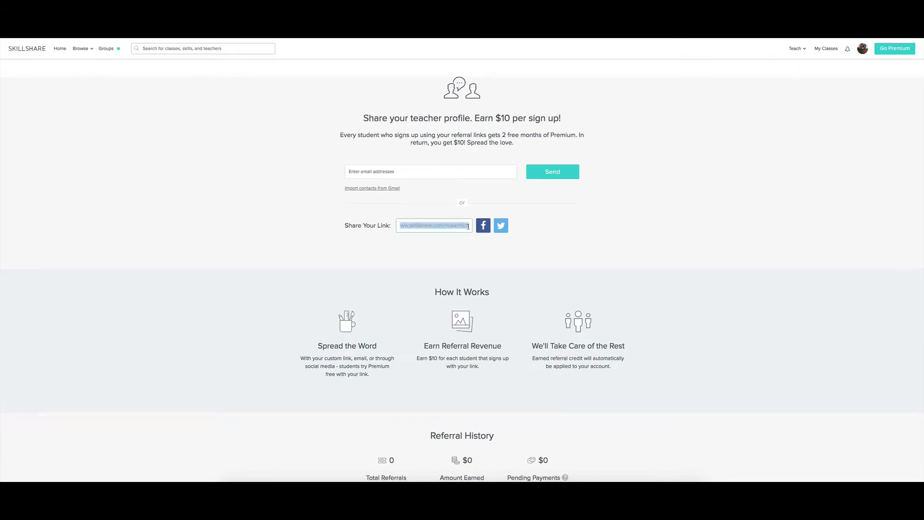
pyautogui.click(457, 244)
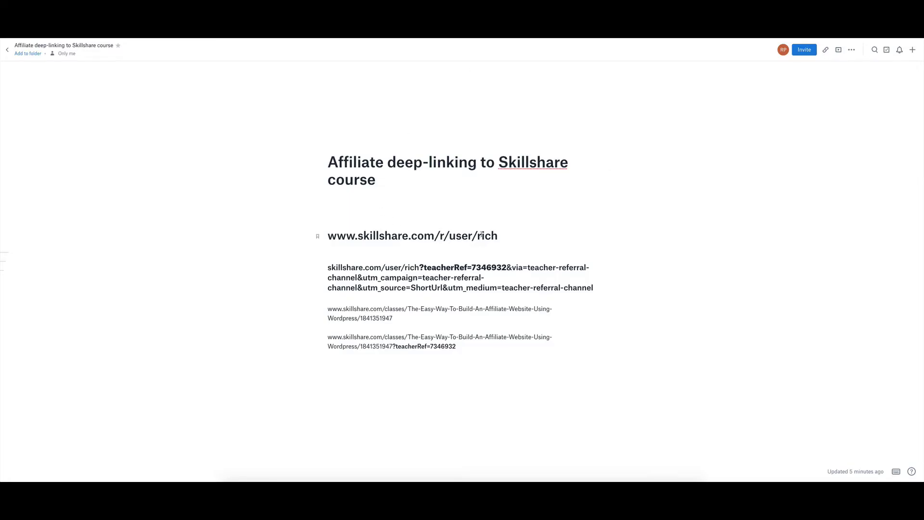
# Step: Highlight the note's short referral link through the long class URL carrying the teacher code
pyautogui.moveTo(456, 346)
pyautogui.mouseDown()
pyautogui.moveTo(329, 236)
pyautogui.moveTo(579, 240)
pyautogui.mouseUp()
pyautogui.click(329, 237)
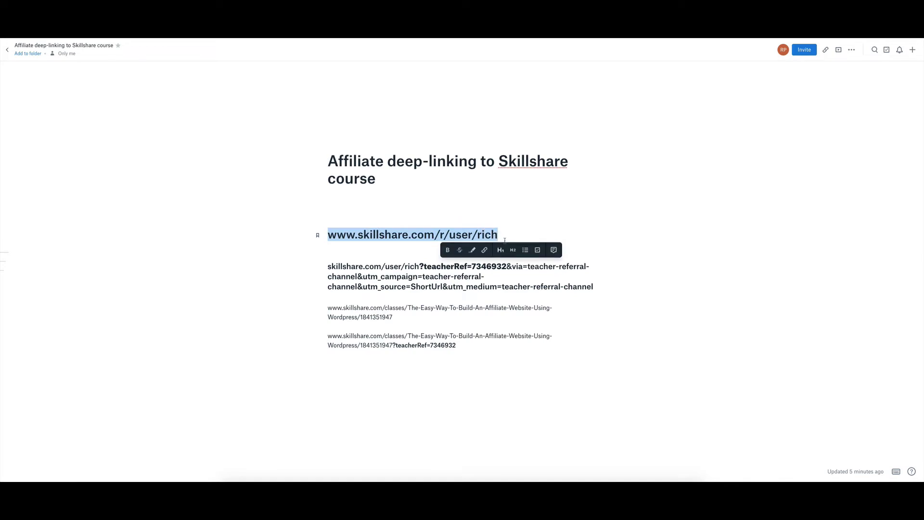
pyautogui.click(647, 259)
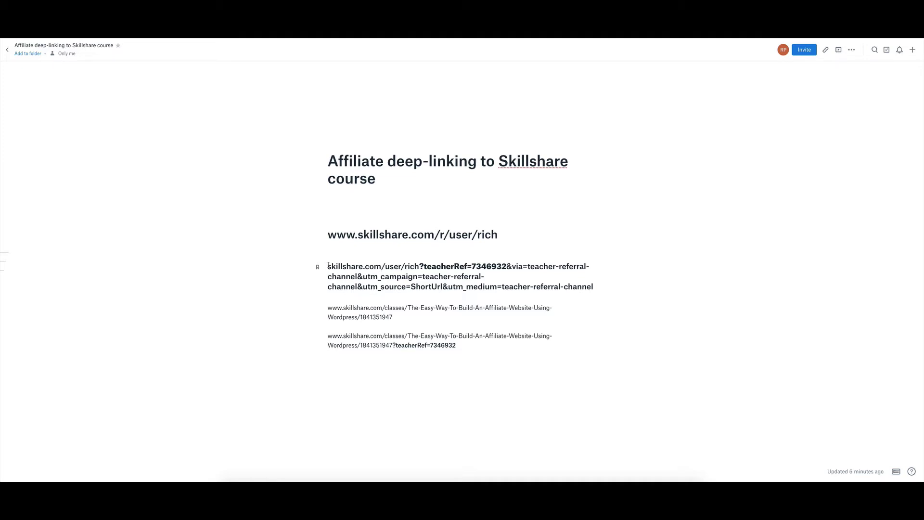
pyautogui.moveTo(328, 265); pyautogui.dragTo(592, 288)
pyautogui.click(527, 274)
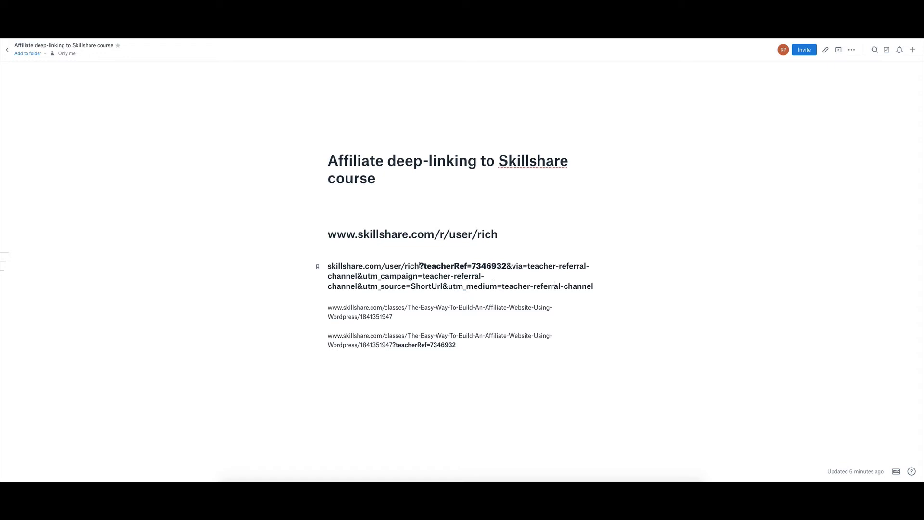
# Step: Highlight the ?teacherRef=7346932 code in the long URL, then the whole first class URL
pyautogui.moveTo(419, 266); pyautogui.dragTo(507, 266)
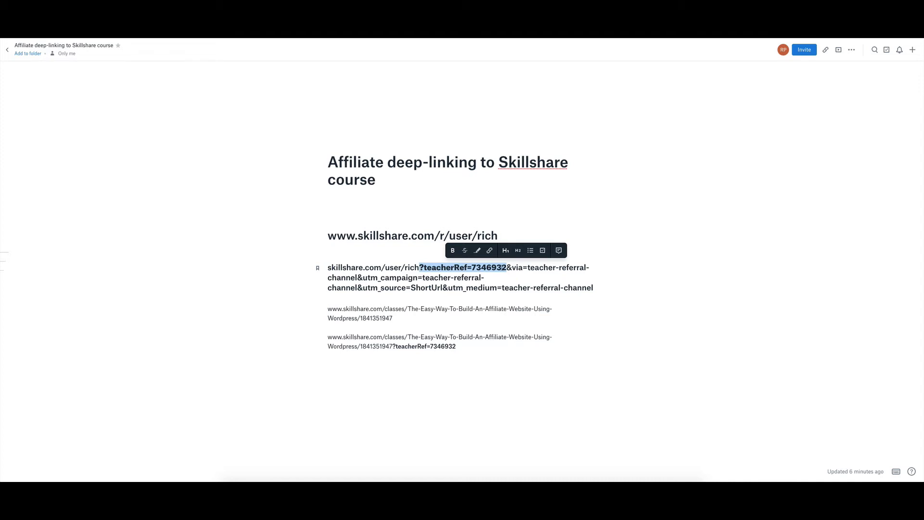
pyautogui.click(565, 309)
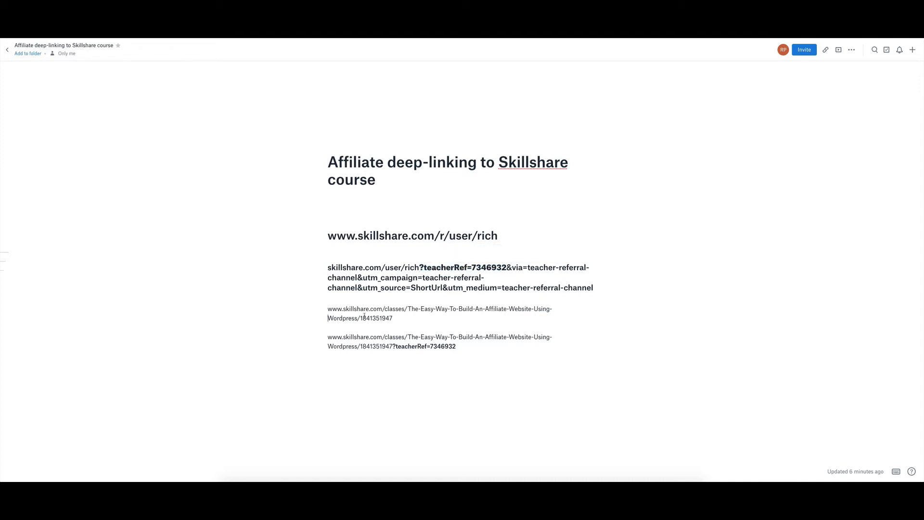
pyautogui.moveTo(327, 310); pyautogui.dragTo(395, 319)
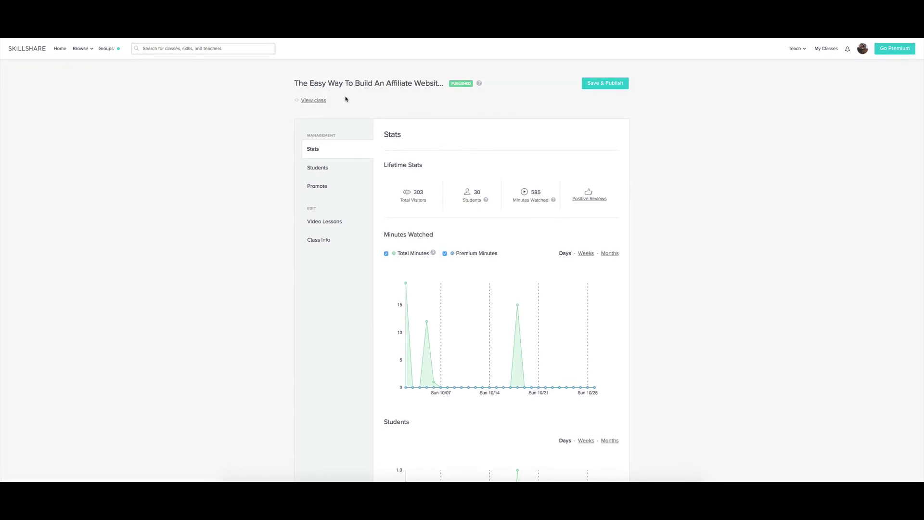
pyautogui.scroll(-1, 316, 102)
pyautogui.scroll(1, 316, 97)
pyautogui.click(606, 308)
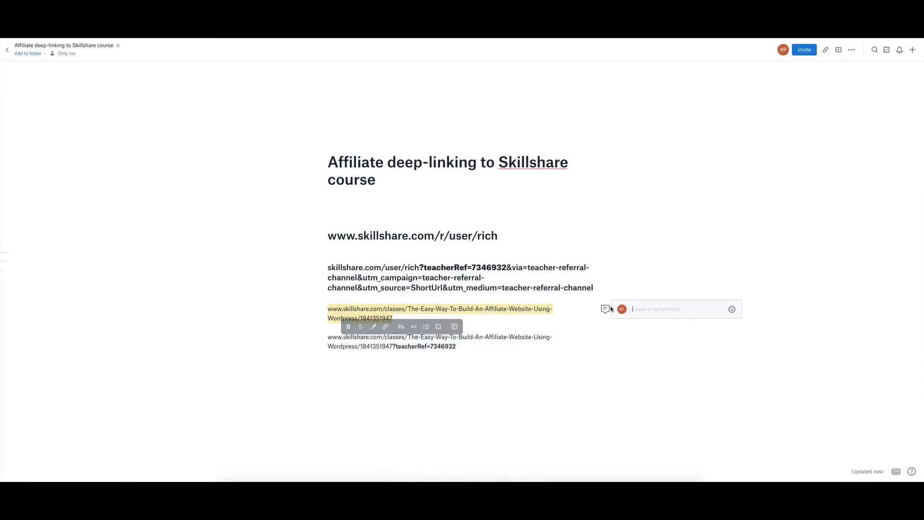
pyautogui.click(654, 281)
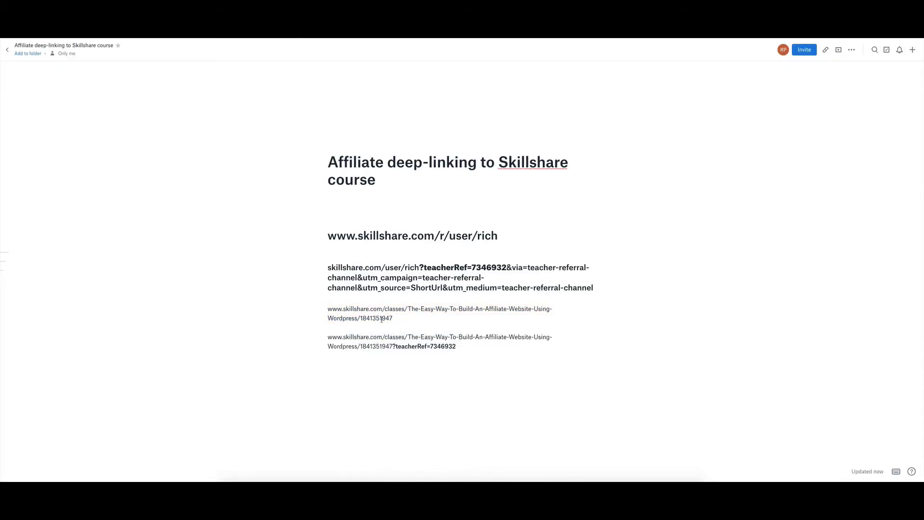
pyautogui.tripleClick(420, 267)
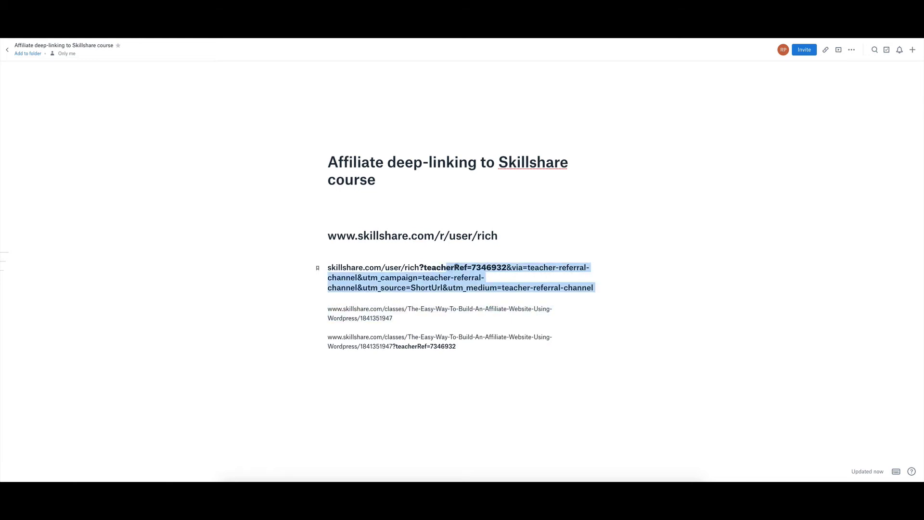
pyautogui.moveTo(419, 267); pyautogui.dragTo(505, 267)
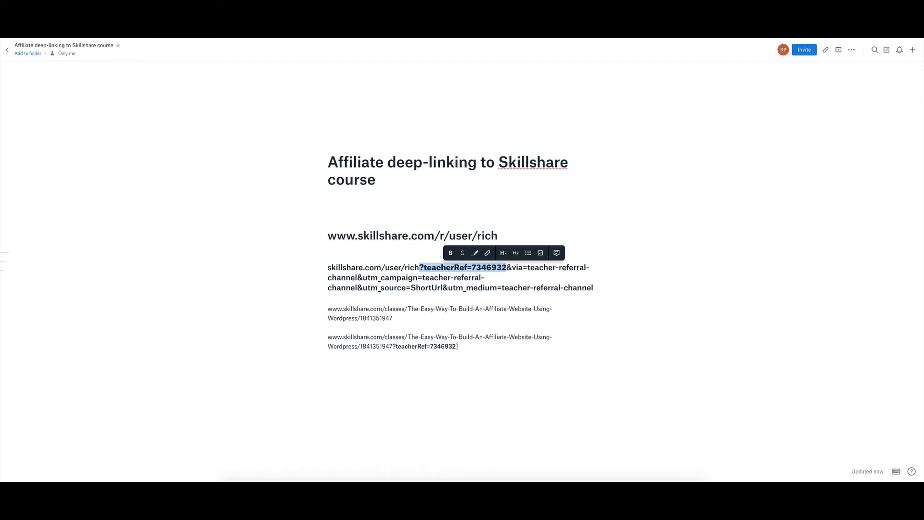
pyautogui.moveTo(457, 346); pyautogui.dragTo(316, 339)
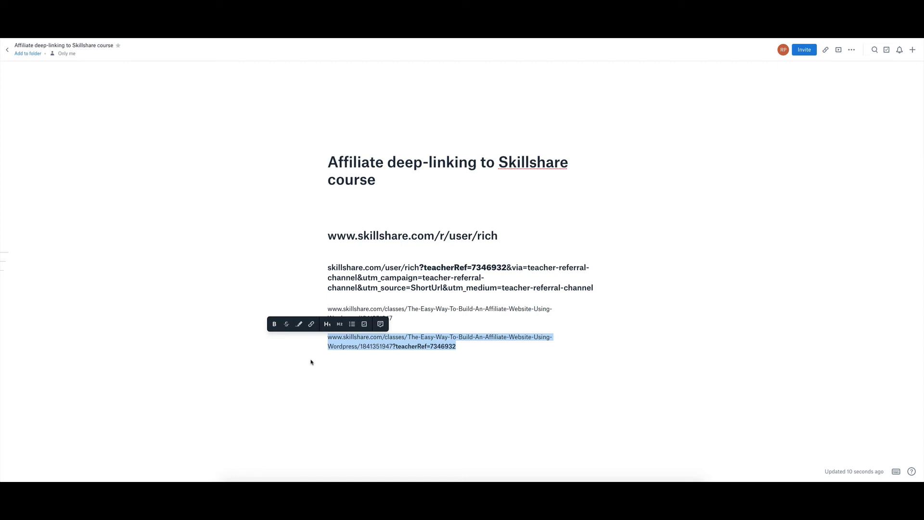
pyautogui.click(472, 359)
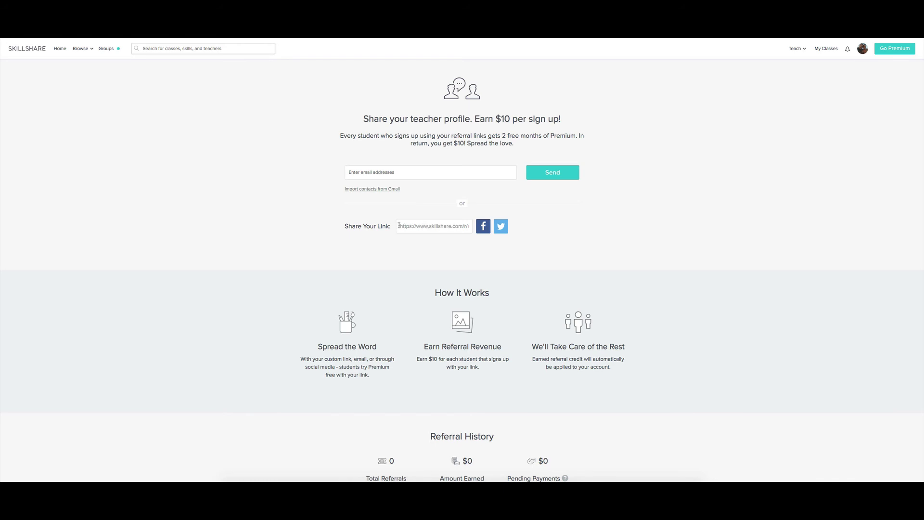
# Step: Select the personal share link URL under Share Your Link on the Refer a Friend page
pyautogui.moveTo(402, 225); pyautogui.dragTo(469, 226)
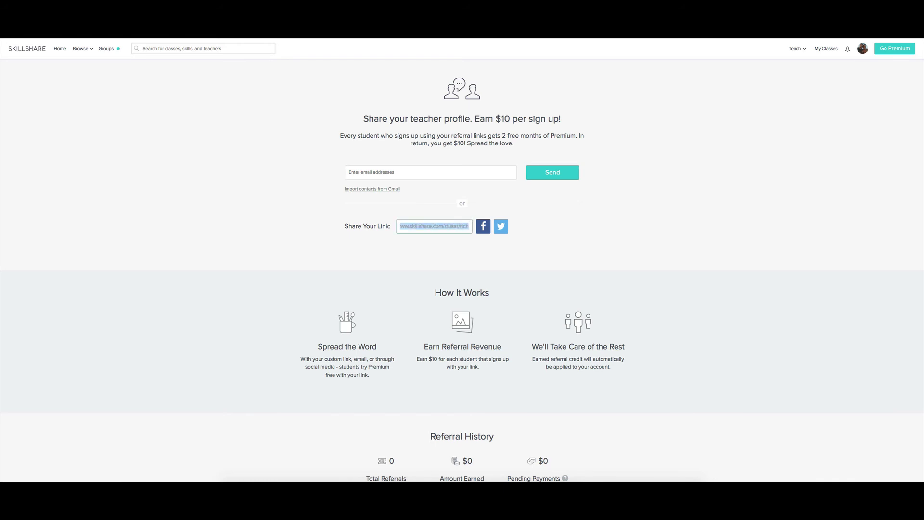